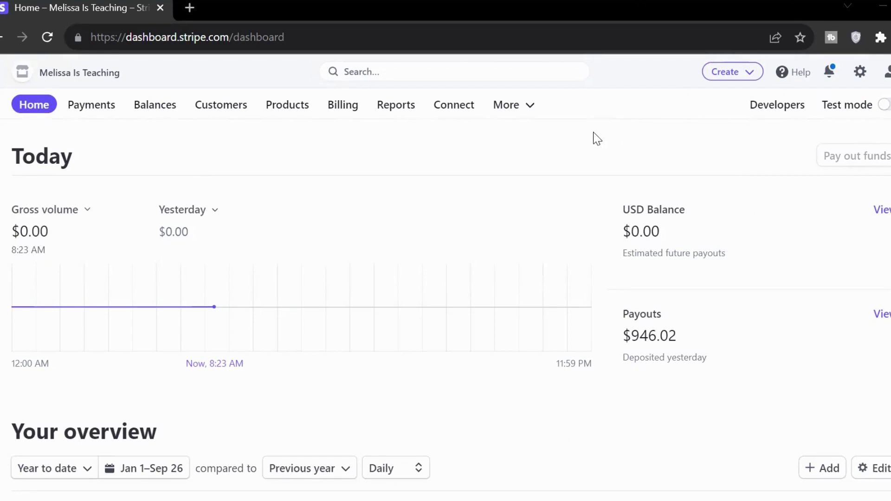
Step: Start a blank invoice from Payments using Create payment > Invoice
{"action": "left_click", "coordinate": [73, 114]}
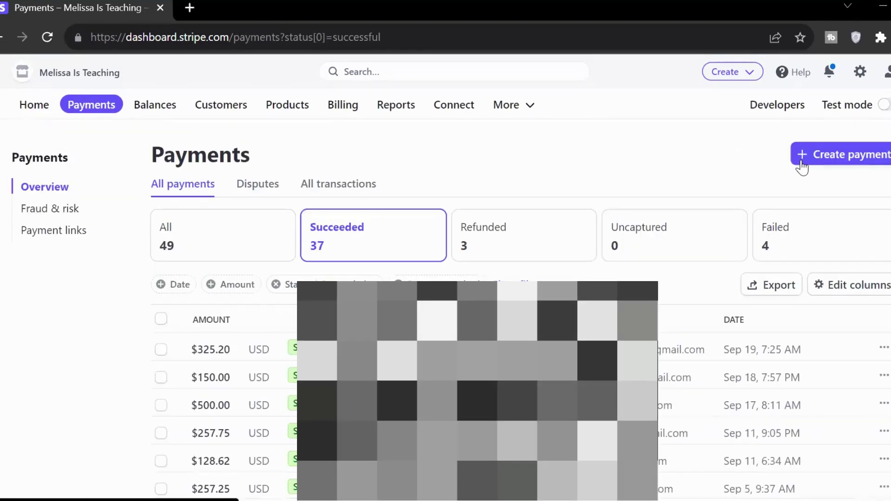
{"action": "left_click", "coordinate": [802, 166]}
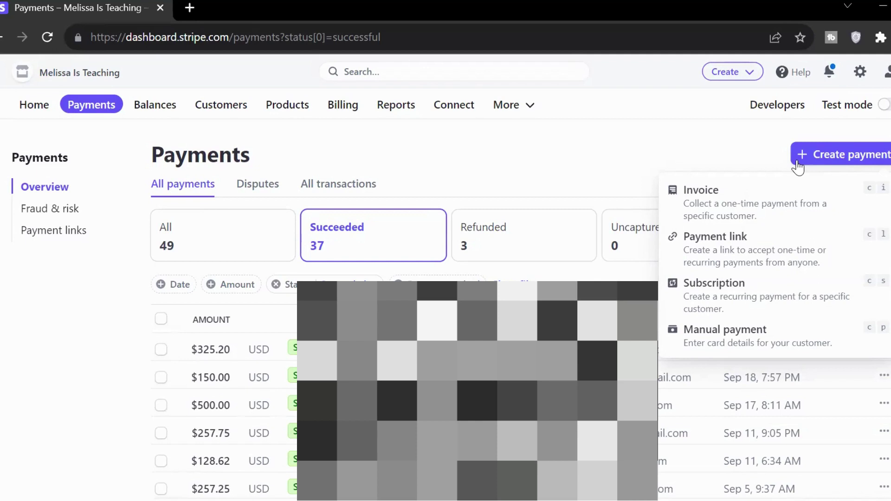
{"action": "left_click", "coordinate": [748, 203]}
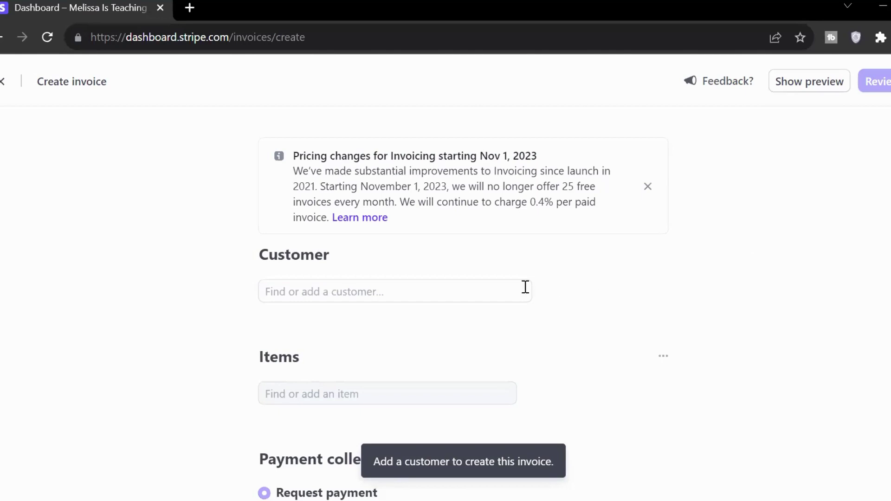
Step: Create a new customer with their name and e-mail address and attach them to the invoice
{"action": "left_click", "coordinate": [494, 290]}
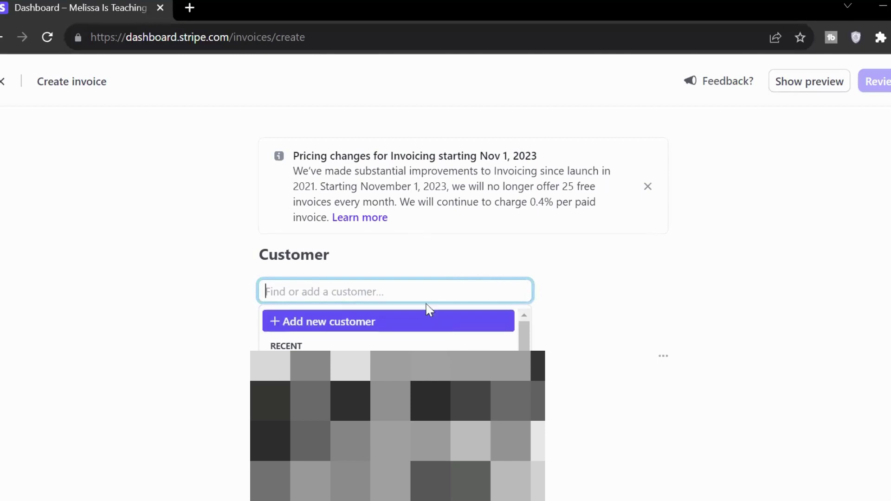
{"action": "left_click", "coordinate": [282, 321]}
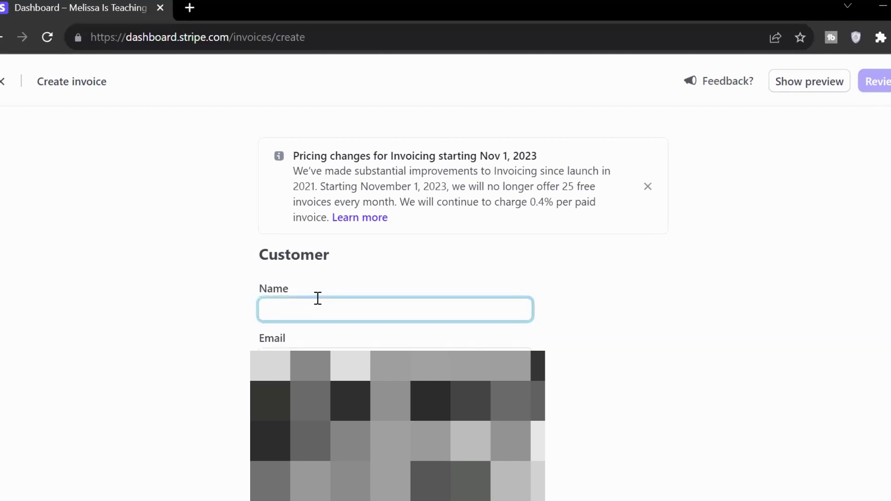
{"action": "type", "text": "Melissa"}
{"action": "key", "text": "Tab"}
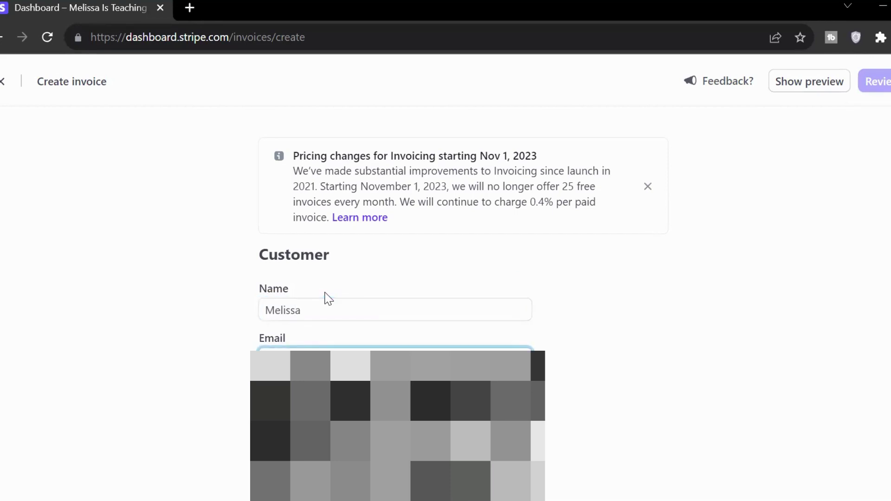
{"action": "key", "text": "Return"}
{"action": "scroll", "coordinate": [595, 341], "scroll_direction": "down", "scroll_amount": 8}
{"action": "scroll", "coordinate": [579, 407], "scroll_direction": "up", "scroll_amount": 5}
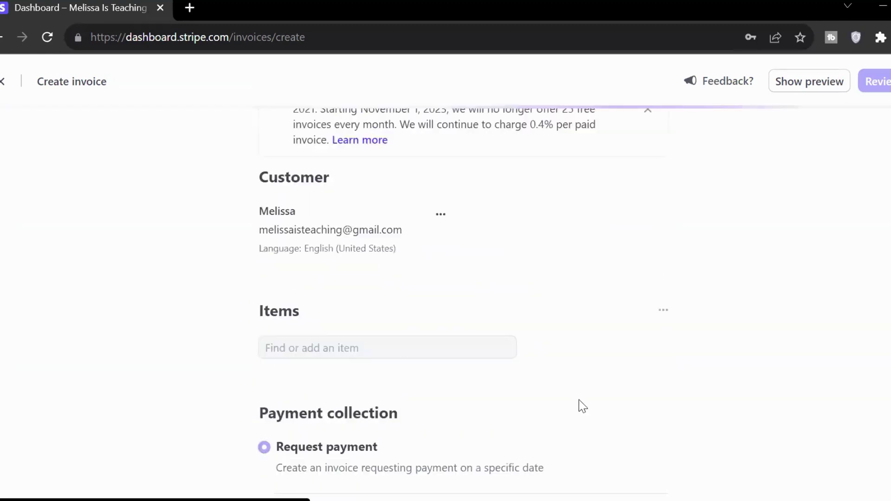
Step: Add a one-time item '30x10classes plus fee', prefixed with the customer's name, at quantity 1
{"action": "left_click", "coordinate": [285, 348]}
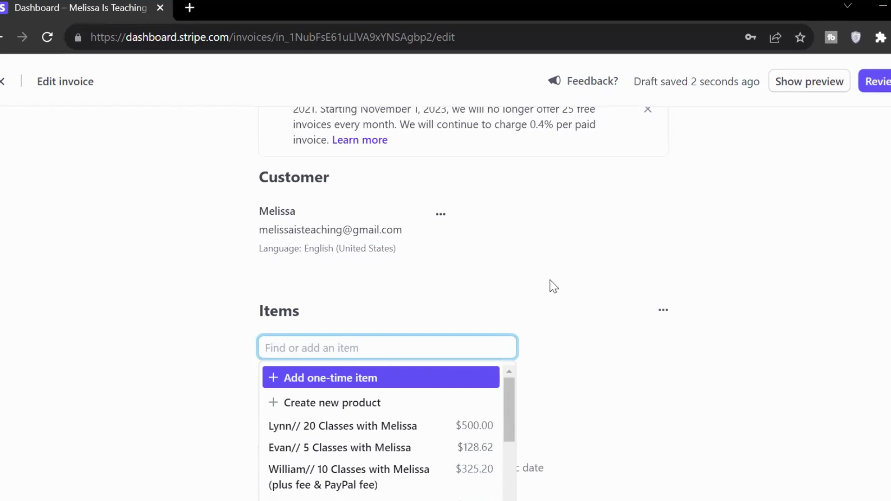
{"action": "type", "text": "Melissa//"}
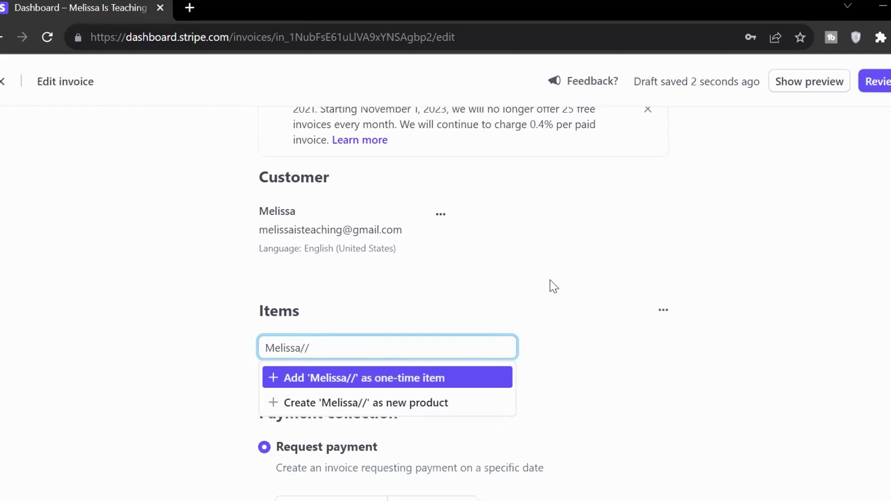
{"action": "type", "text": "30x10"}
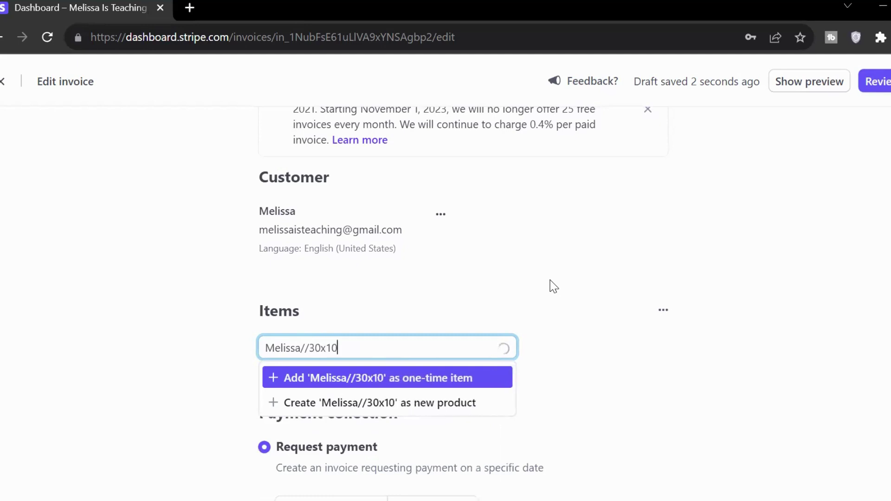
{"action": "type", "text": "classes plus feed"}
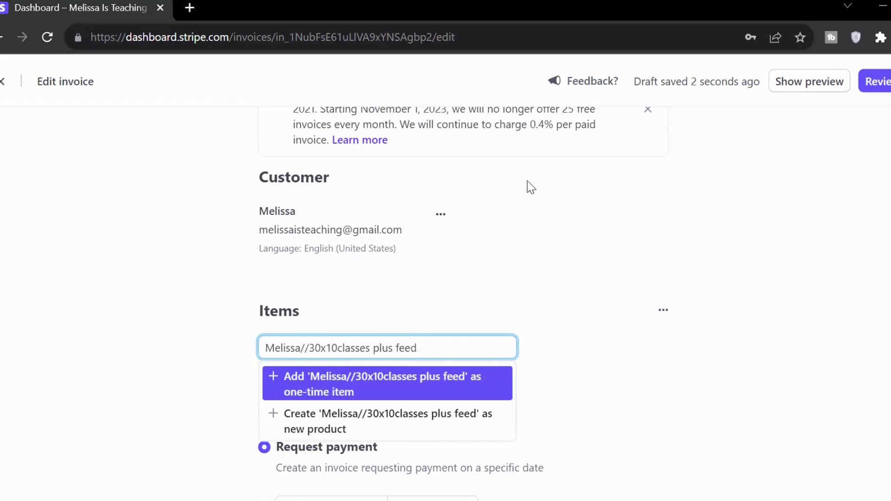
{"action": "key", "text": "BackSpace"}
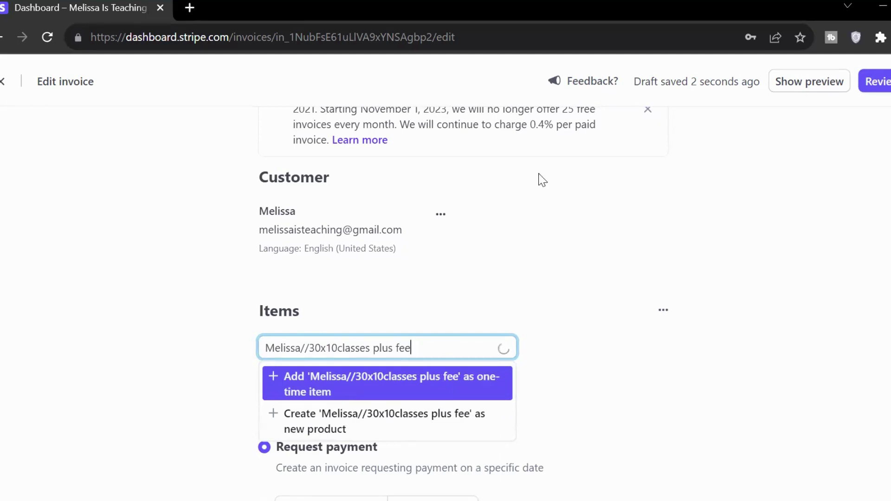
{"action": "key", "text": "Return"}
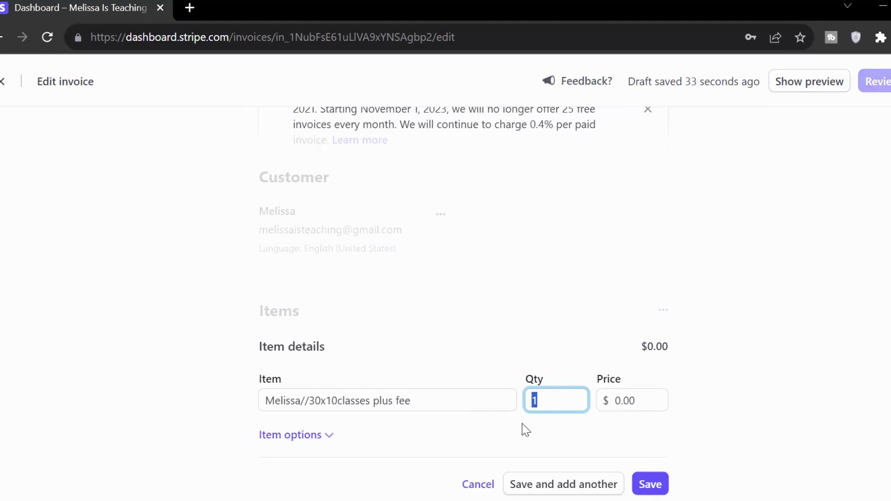
{"action": "left_click", "coordinate": [647, 405]}
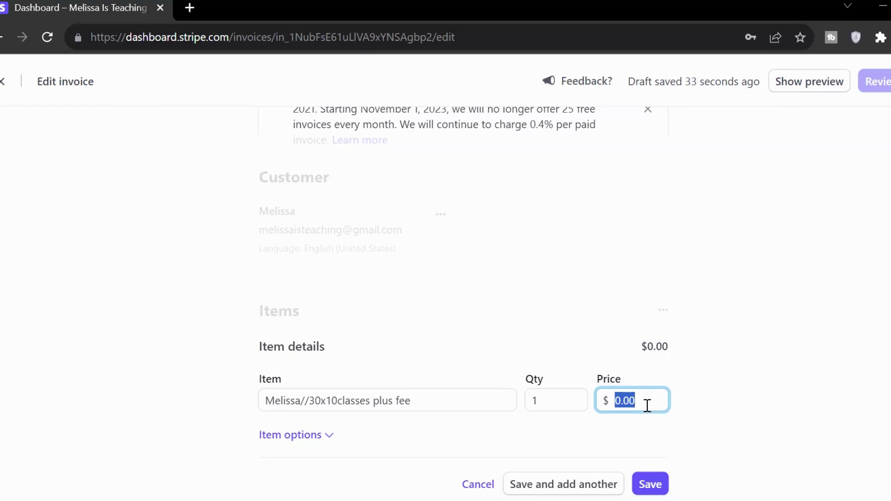
Step: Price the class package line at $308.70 and save the item
{"action": "type", "text": "308"}
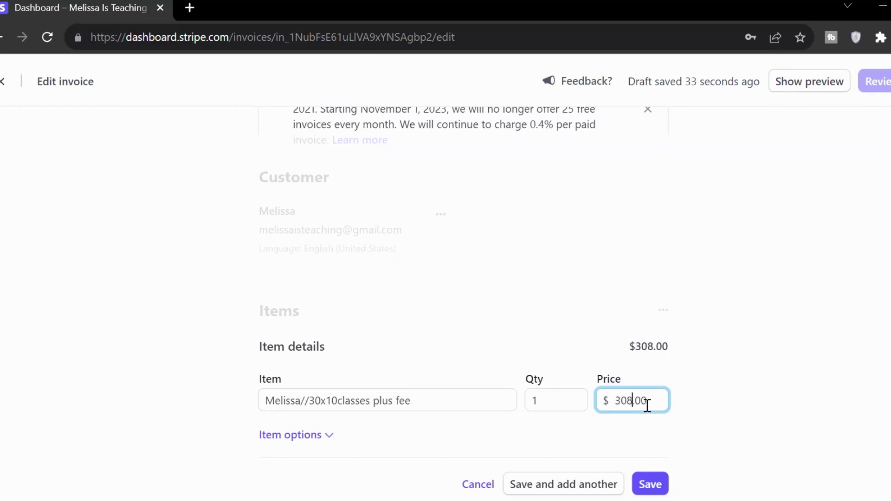
{"action": "type", "text": ".7"}
{"action": "left_click", "coordinate": [753, 353]}
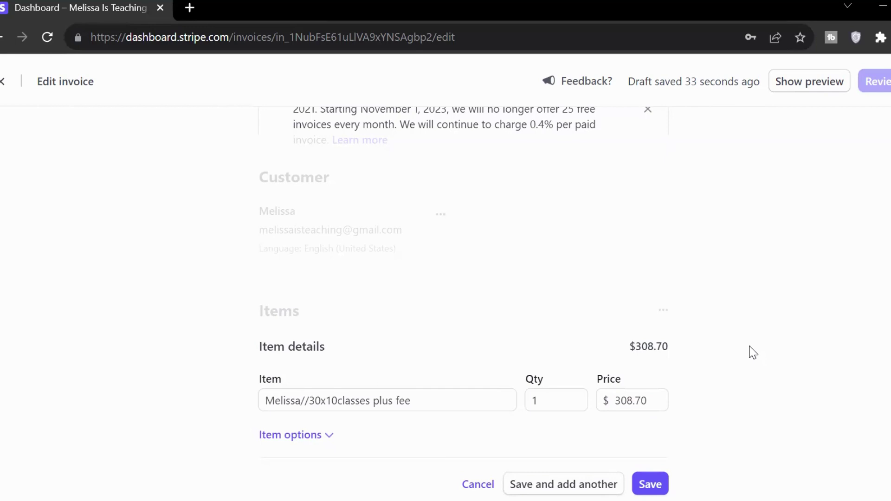
{"action": "scroll", "coordinate": [728, 404], "scroll_direction": "down", "scroll_amount": 3}
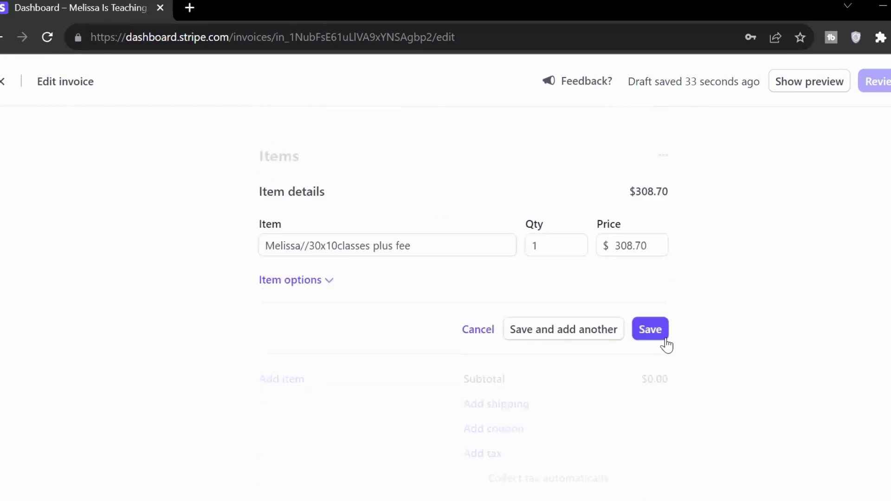
{"action": "key", "text": "Return"}
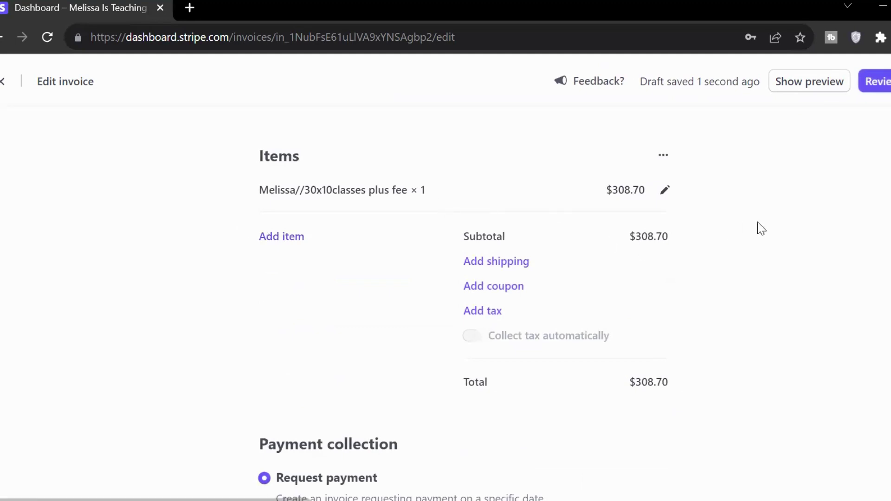
Step: Set the invoice due date to October 31, 2023
{"action": "scroll", "coordinate": [762, 233], "scroll_direction": "down", "scroll_amount": 3}
{"action": "scroll", "coordinate": [367, 316], "scroll_direction": "down", "scroll_amount": 2}
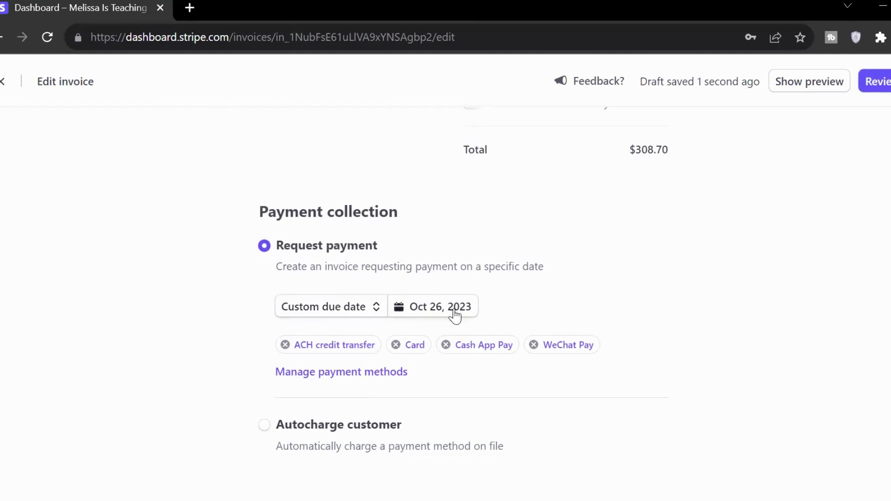
{"action": "left_click", "coordinate": [424, 310]}
{"action": "left_click", "coordinate": [478, 266]}
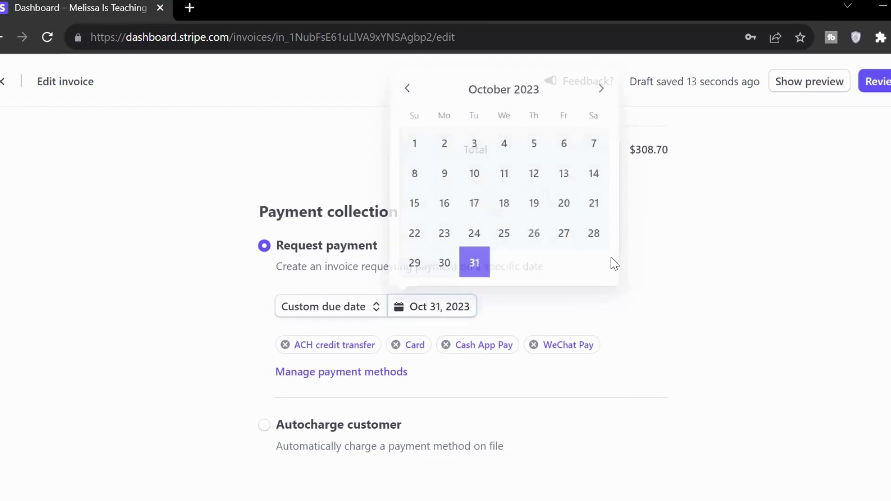
Step: Remove ACH credit transfer, Card and Cash App Pay, leaving WeChat Pay as the only payment method
{"action": "left_click", "coordinate": [285, 348]}
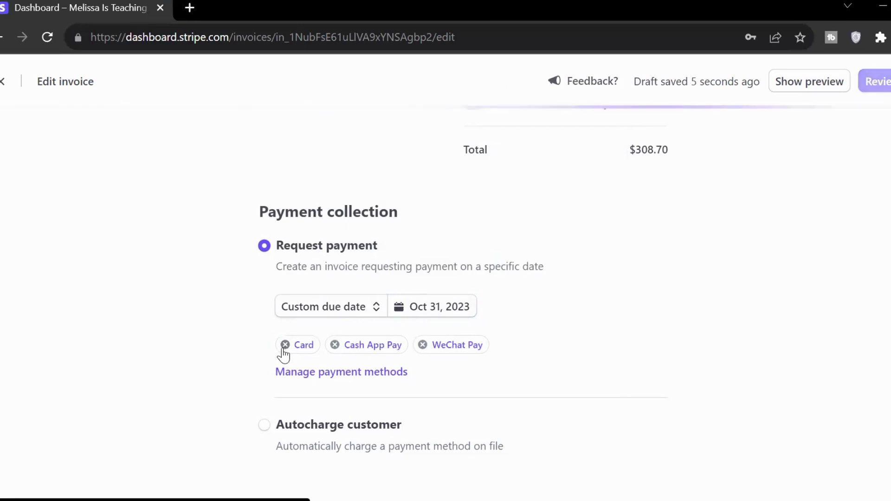
{"action": "left_click", "coordinate": [285, 349]}
{"action": "left_click", "coordinate": [285, 348]}
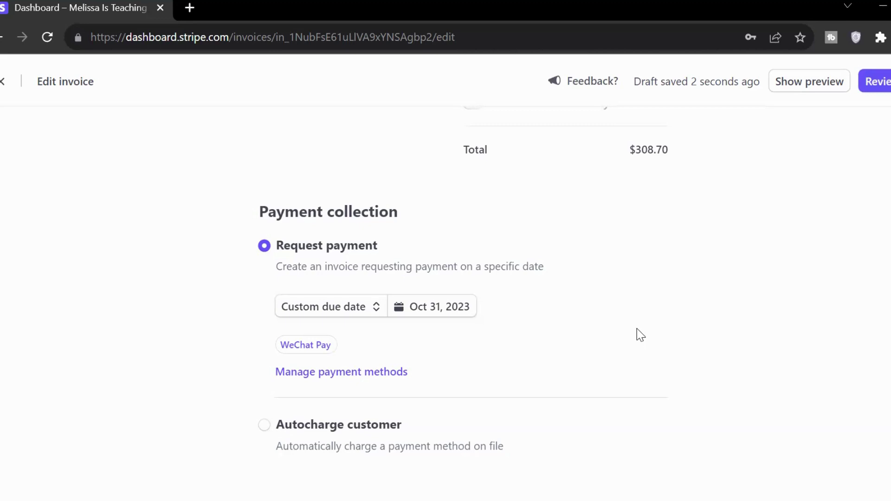
Step: Tick the Memo checkbox under Additional options to open an empty Memo dialog
{"action": "scroll", "coordinate": [638, 329], "scroll_direction": "down", "scroll_amount": 5}
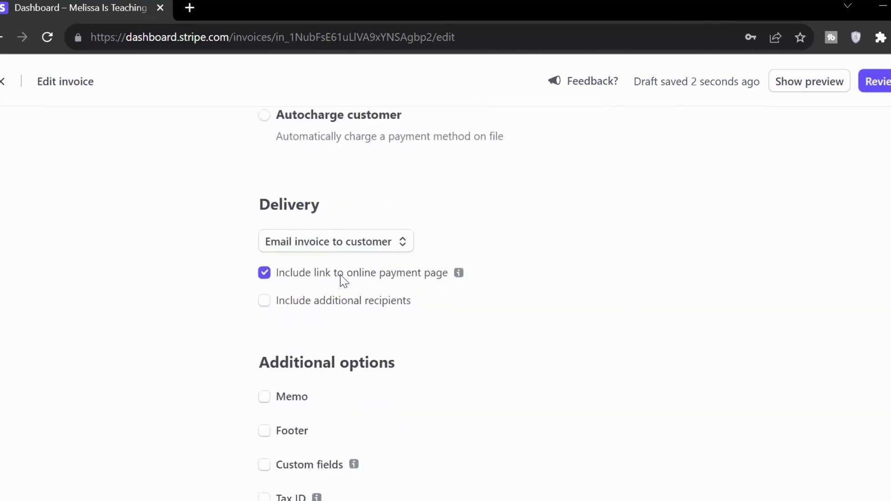
{"action": "left_click_drag", "start_coordinate": [312, 274], "coordinate": [530, 269]}
{"action": "left_click", "coordinate": [531, 274]}
{"action": "scroll", "coordinate": [488, 278], "scroll_direction": "down", "scroll_amount": 2}
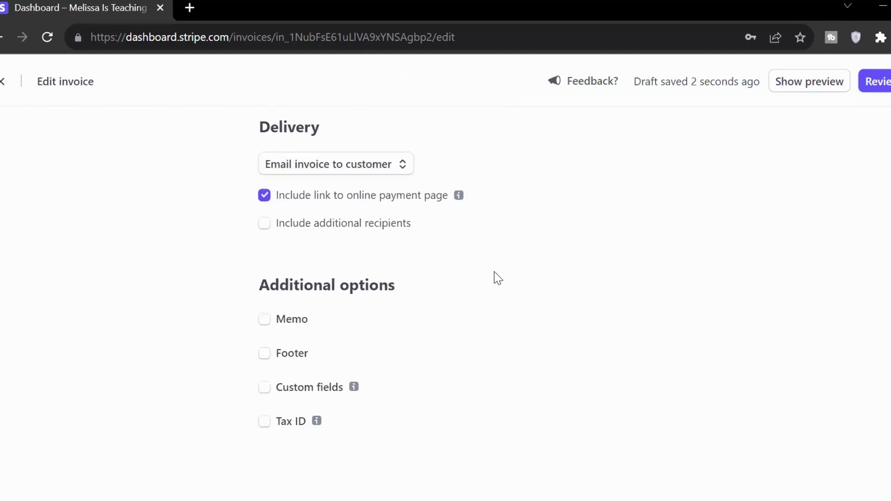
{"action": "left_click", "coordinate": [298, 327]}
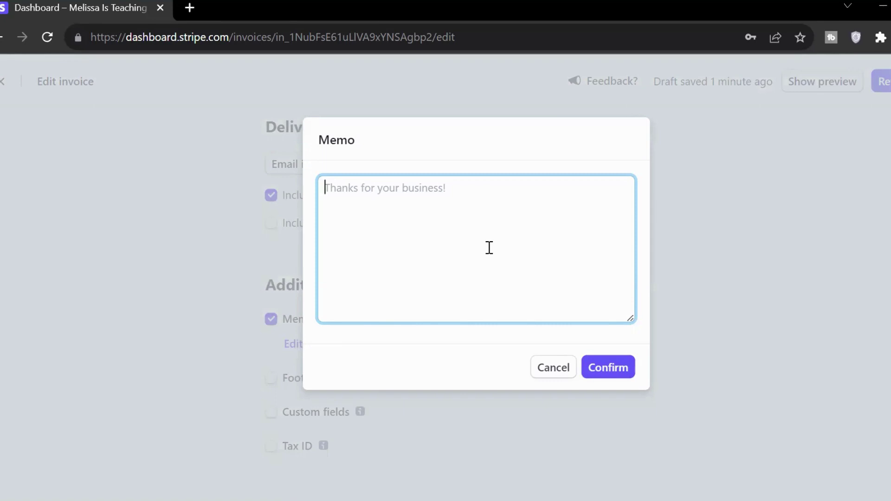
Step: Cancel the Memo dialog without entering text, keeping the memo option on
{"action": "left_click", "coordinate": [550, 371]}
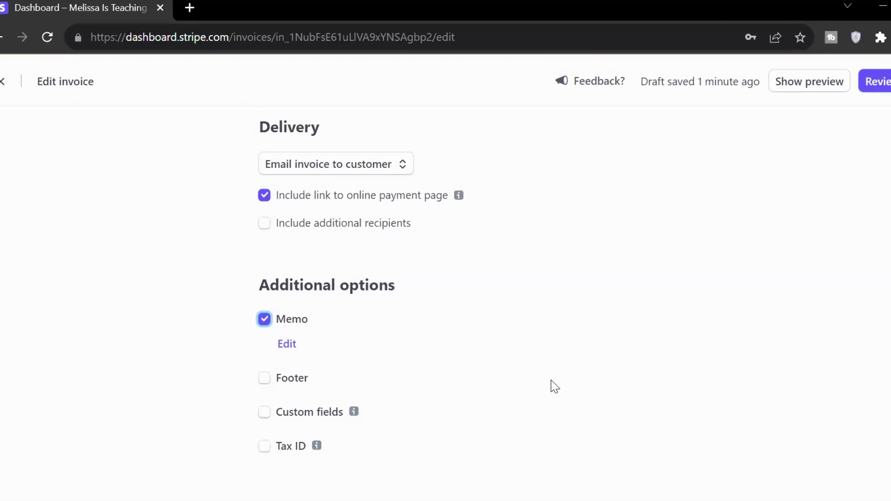
{"action": "scroll", "coordinate": [668, 231], "scroll_direction": "down", "scroll_amount": 1}
{"action": "scroll", "coordinate": [742, 185], "scroll_direction": "up", "scroll_amount": 5}
Step: Review the draft invoice, then continue editing and scroll through the invoice preview
{"action": "left_click", "coordinate": [879, 82]}
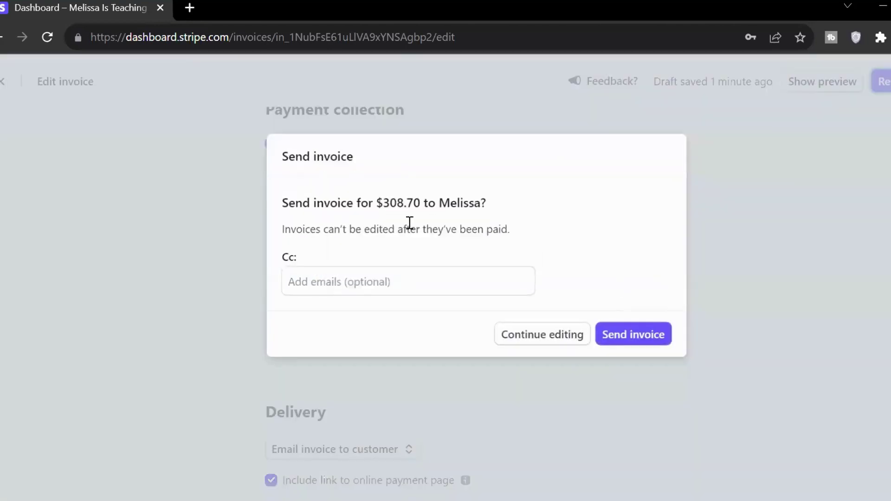
{"action": "left_click", "coordinate": [529, 118]}
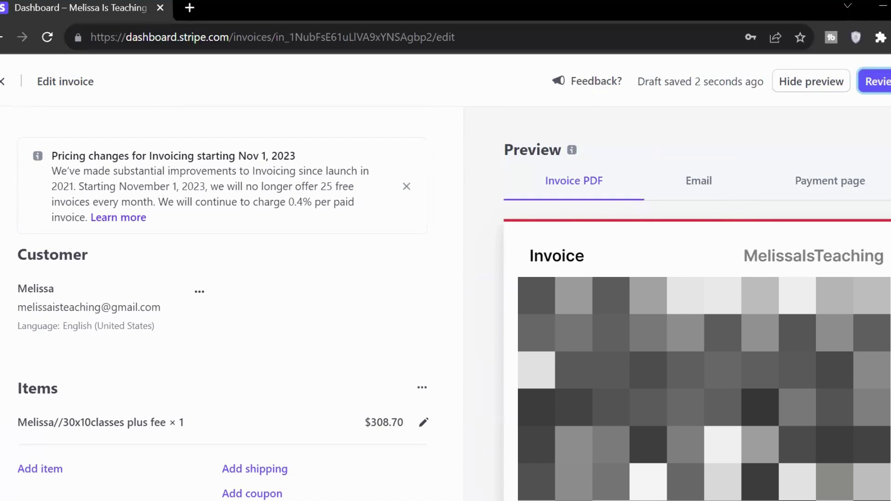
{"action": "scroll", "coordinate": [542, 272], "scroll_direction": "down", "scroll_amount": 6}
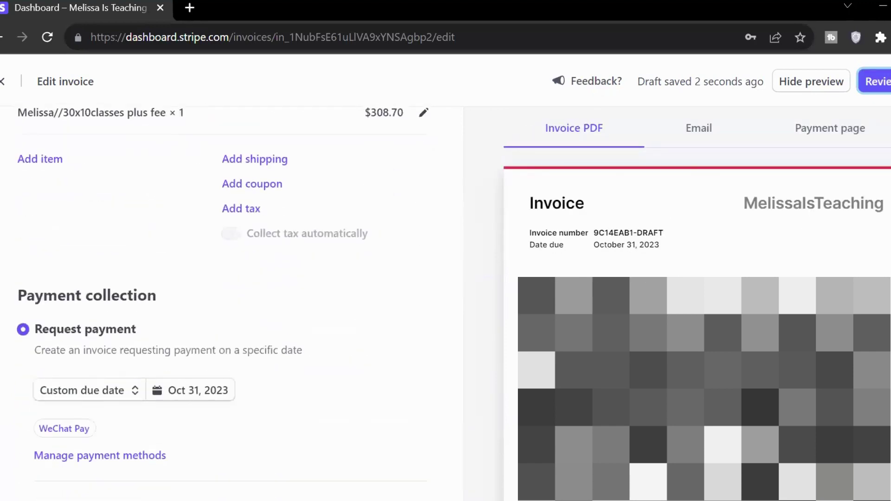
{"action": "scroll", "coordinate": [542, 271], "scroll_direction": "down", "scroll_amount": 5}
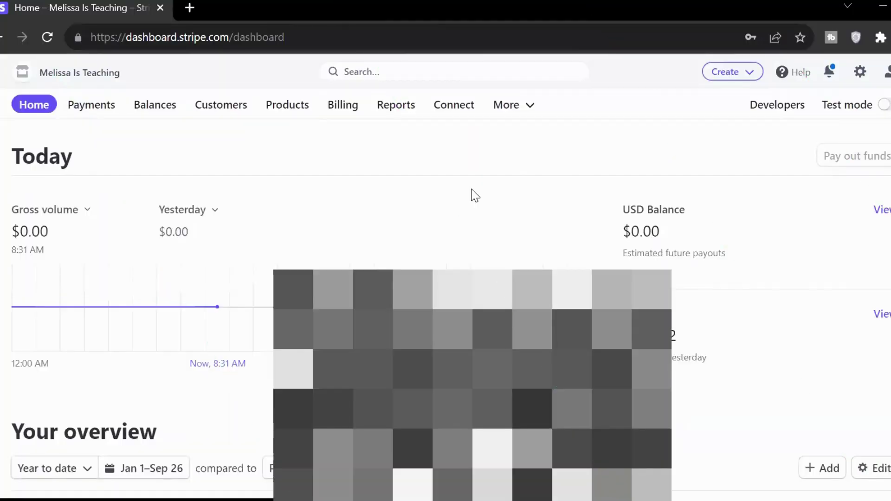
Step: Create a new Products or subscriptions payment link and bring up its product list
{"action": "left_click", "coordinate": [106, 106]}
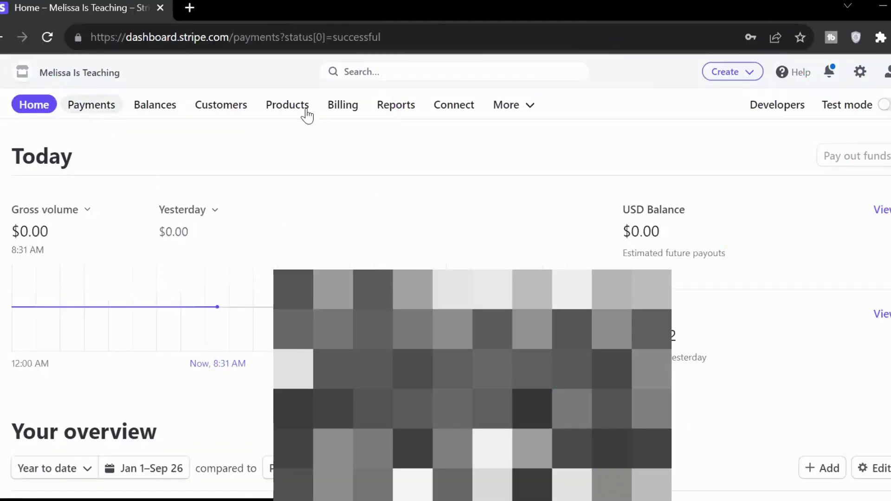
{"action": "left_click", "coordinate": [866, 163]}
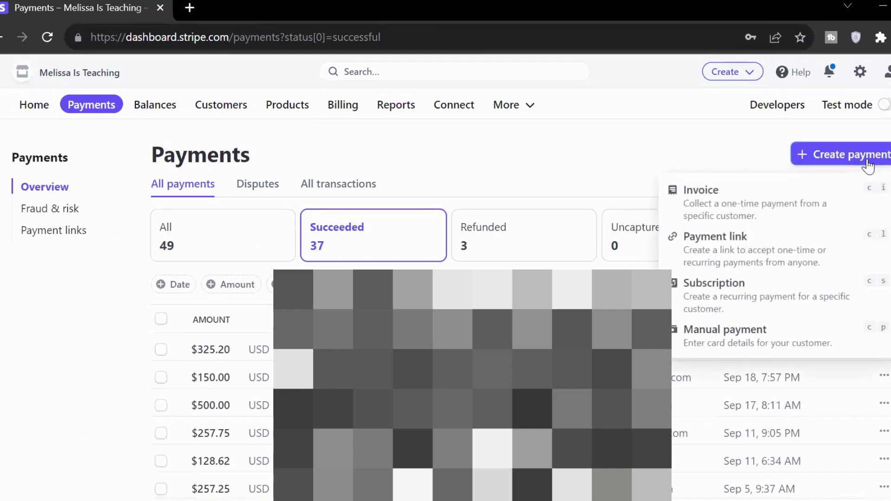
{"action": "left_click", "coordinate": [750, 257]}
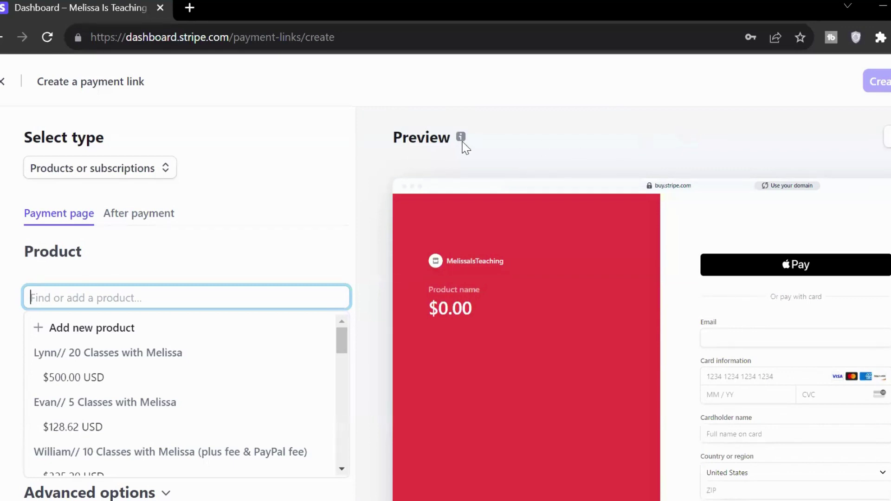
{"action": "left_click", "coordinate": [156, 177]}
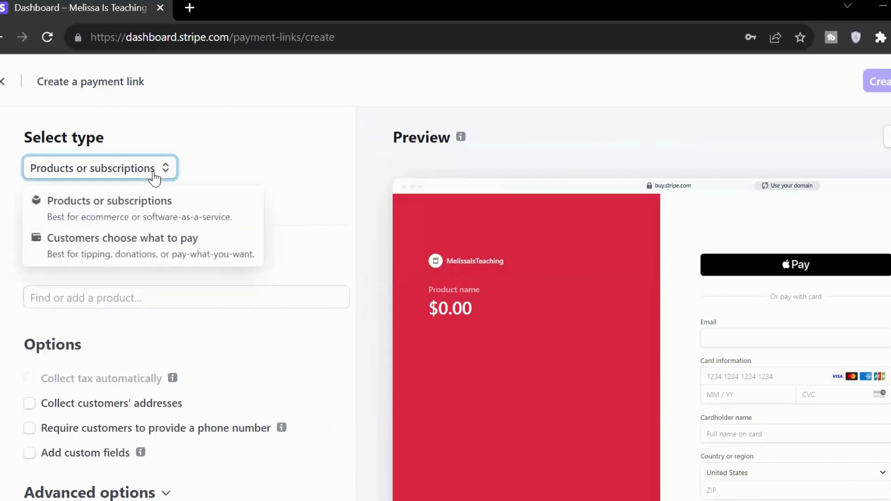
{"action": "left_click", "coordinate": [282, 176]}
{"action": "scroll", "coordinate": [293, 179], "scroll_direction": "down", "scroll_amount": 3}
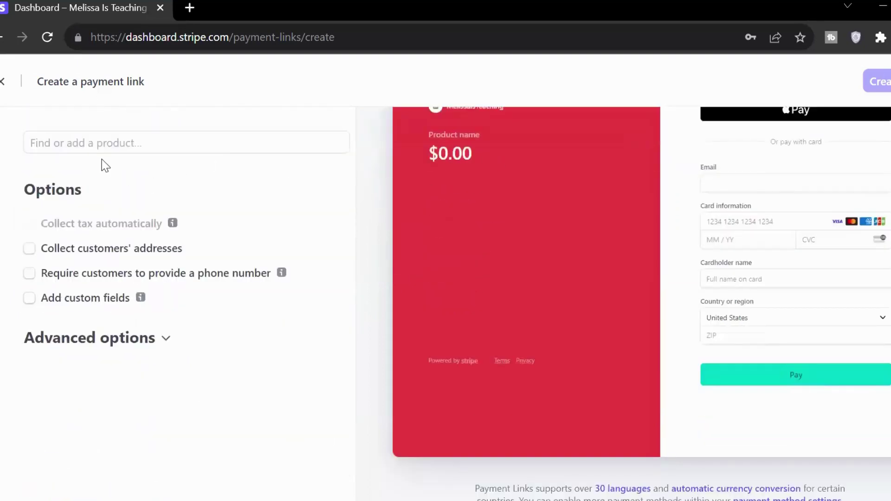
{"action": "left_click", "coordinate": [177, 139]}
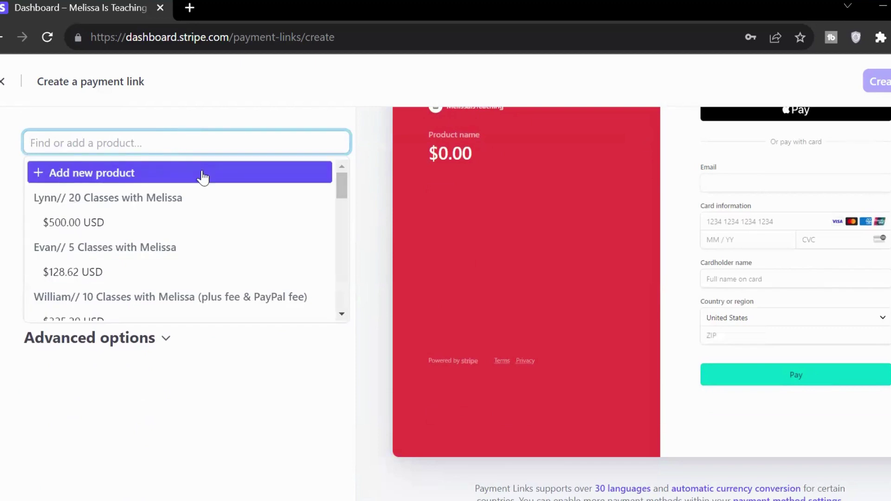
Step: Add a new product '10 classes @ $30 plus fee' described as '300+ $8.70', with an uploaded photo
{"action": "left_click", "coordinate": [201, 174]}
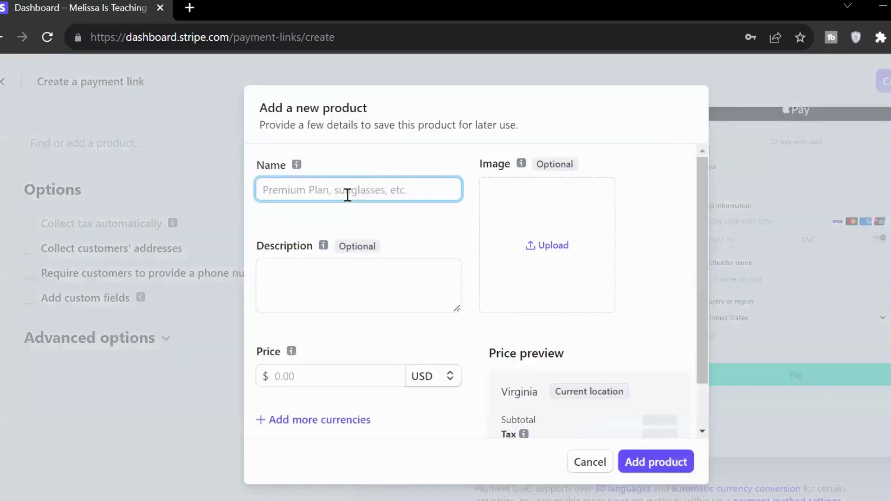
{"action": "type", "text": "Melissa"}
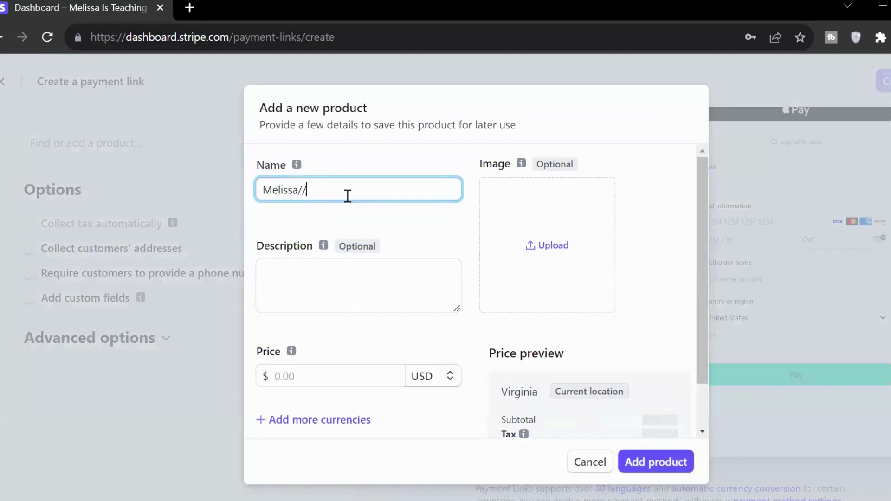
{"action": "type", "text": "// 10 classes @ 3$30 plu"}
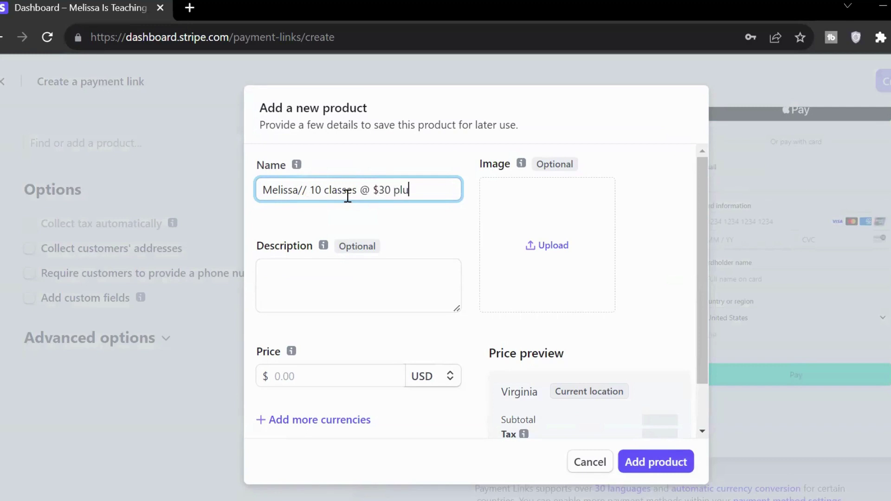
{"action": "type", "text": "s feed"}
{"action": "left_click", "coordinate": [328, 307]}
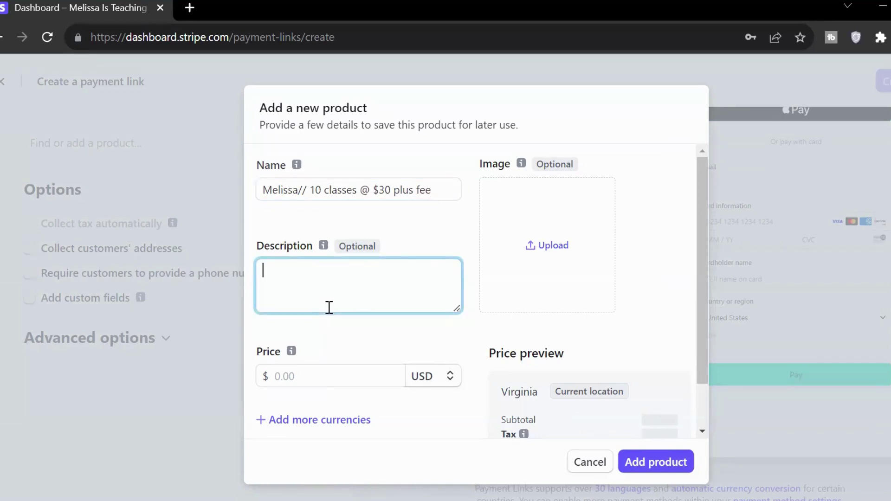
{"action": "type", "text": "300"}
{"action": "type", "text": "+ 8"}
{"action": "type", "text": "$8"}
{"action": "type", "text": "70"}
{"action": "key", "text": "BackSpace"}
{"action": "key", "text": "BackSpace"}
{"action": "type", "text": ".70"}
{"action": "left_click", "coordinate": [553, 254]}
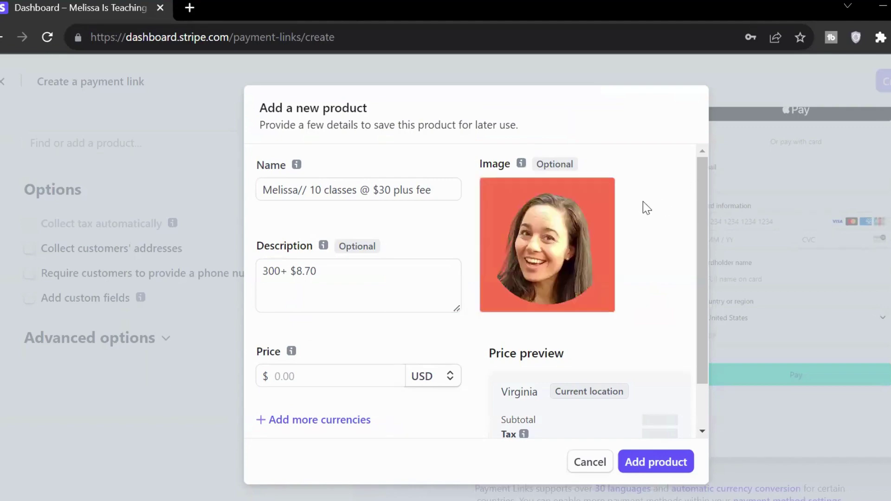
{"action": "scroll", "coordinate": [642, 201], "scroll_direction": "down", "scroll_amount": 2}
Step: Enter a one-time price of $308.70 USD for the new product and add it
{"action": "left_click", "coordinate": [322, 328]}
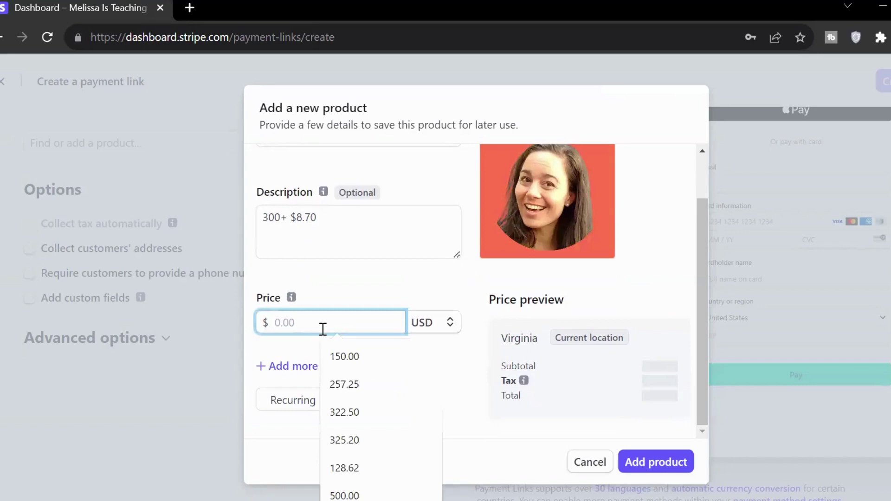
{"action": "type", "text": "308.7"}
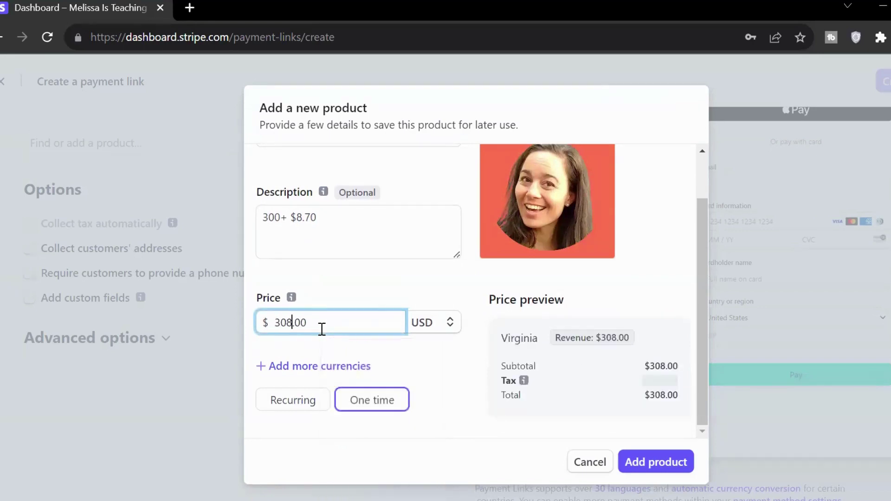
{"action": "left_click", "coordinate": [462, 353]}
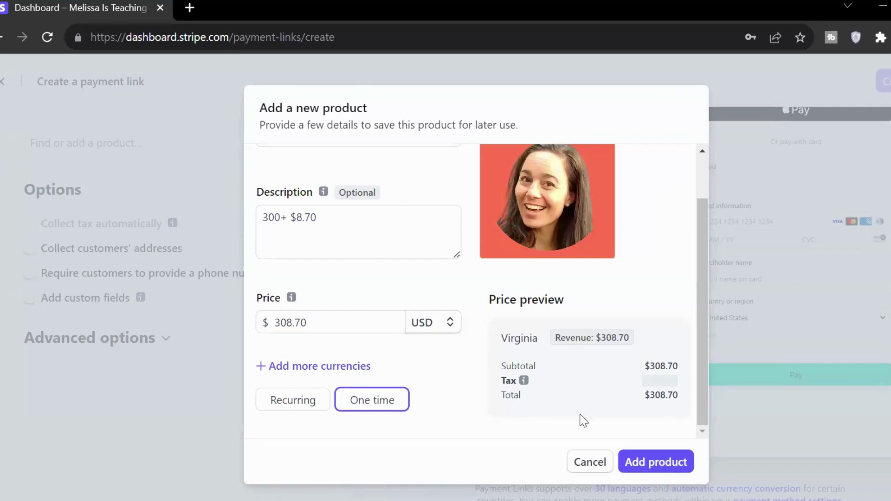
Step: Save the product, create the $308.70 class-package payment link, and copy its URL
{"action": "left_click", "coordinate": [646, 468]}
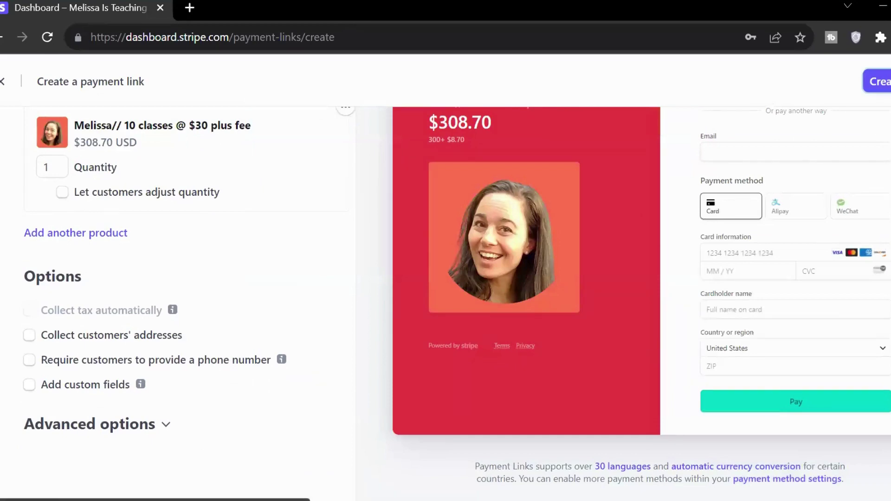
{"action": "left_click", "coordinate": [868, 86]}
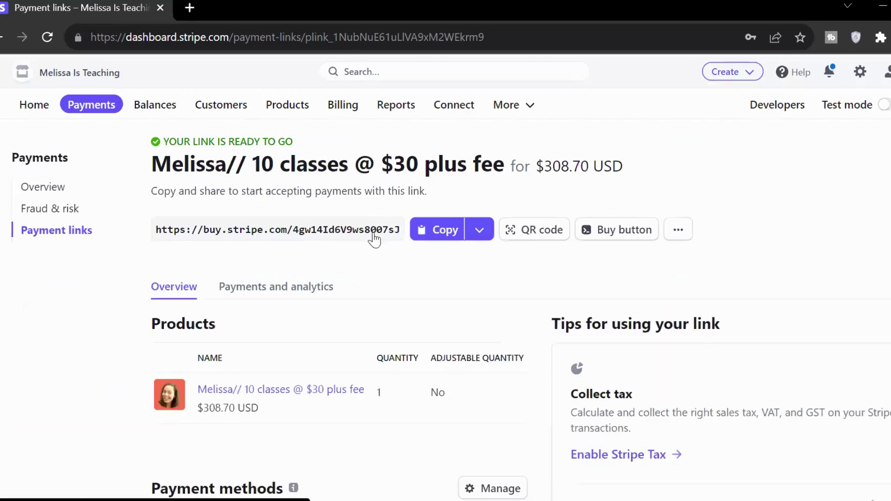
{"action": "left_click", "coordinate": [431, 232]}
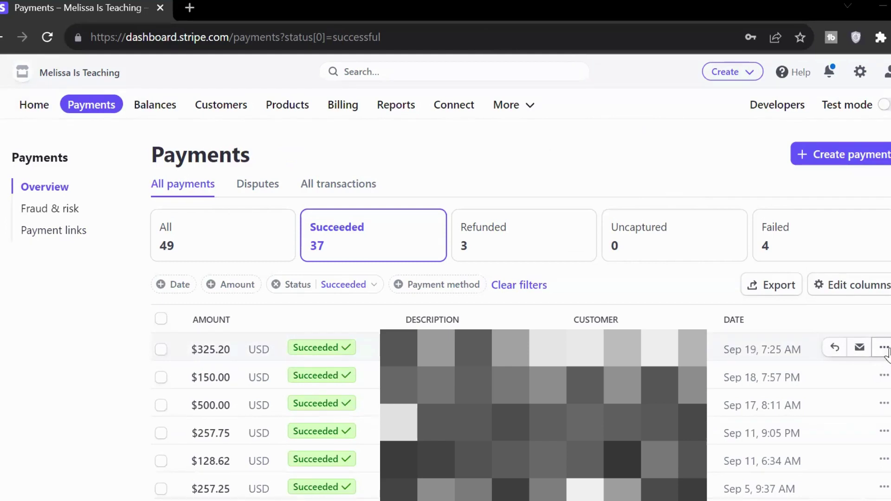
Step: Open the Send receipt dialog for the $325.20 payment from Sep 19
{"action": "left_click", "coordinate": [884, 349]}
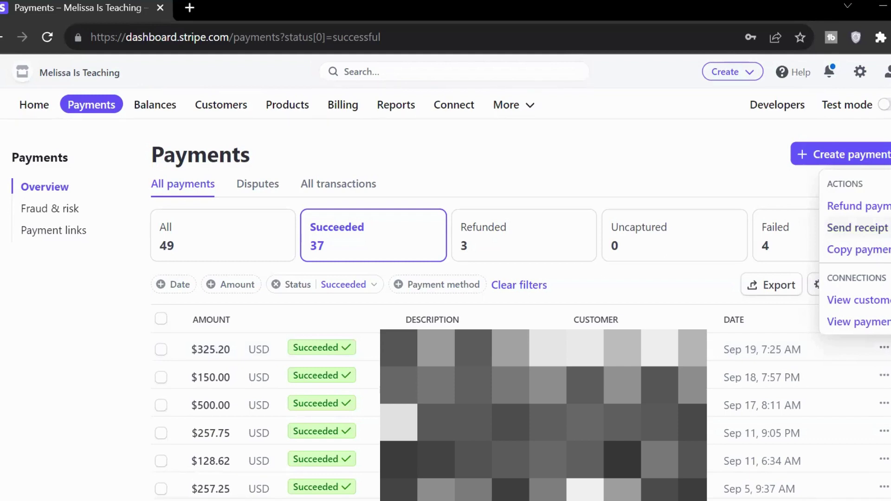
{"action": "left_click", "coordinate": [857, 227]}
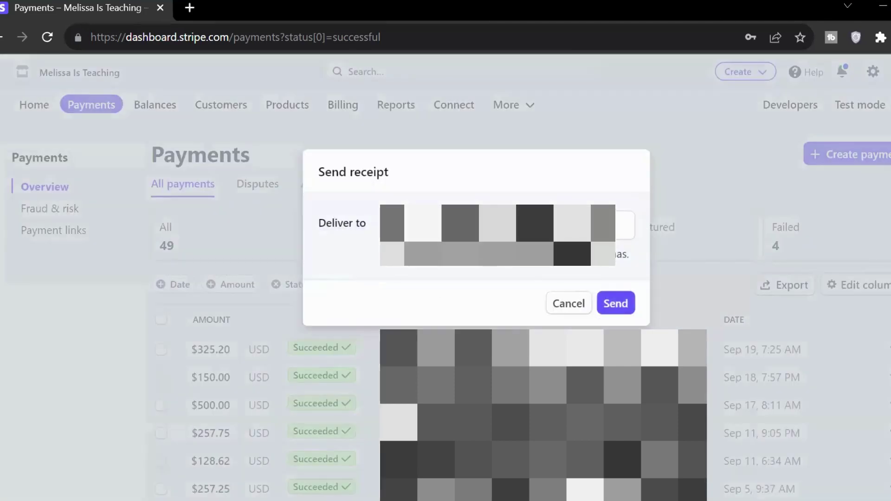